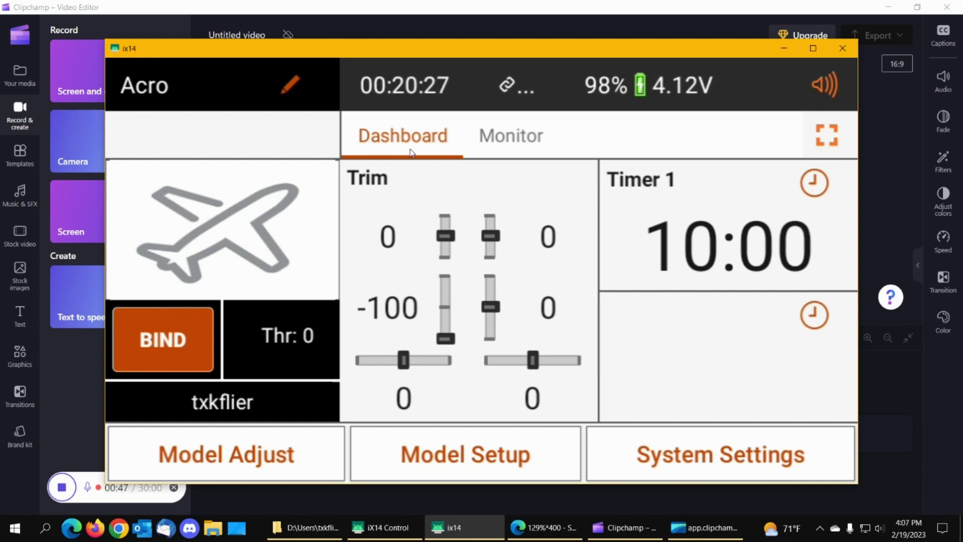
Step: Show the Acro model's live channel monitor, with throttle reading -129
click(524, 138)
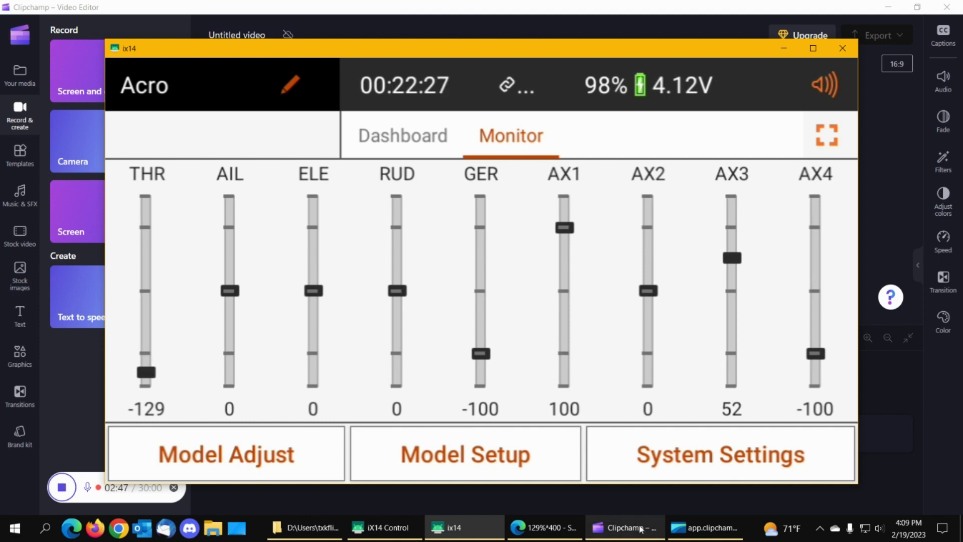
mouse_move(528, 523)
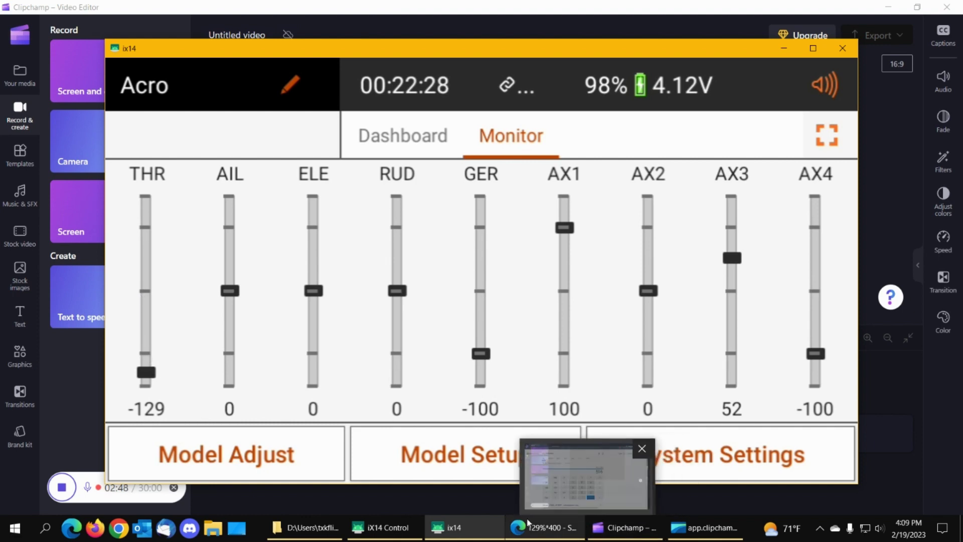
Step: Bring up the Bing calculator result 1520-516 = 1004 in Edge
click(553, 533)
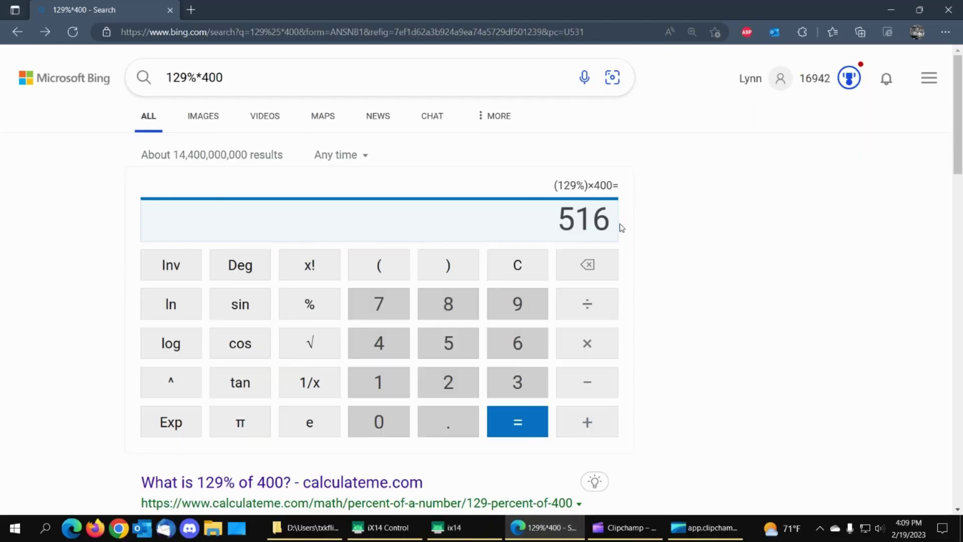
click(45, 33)
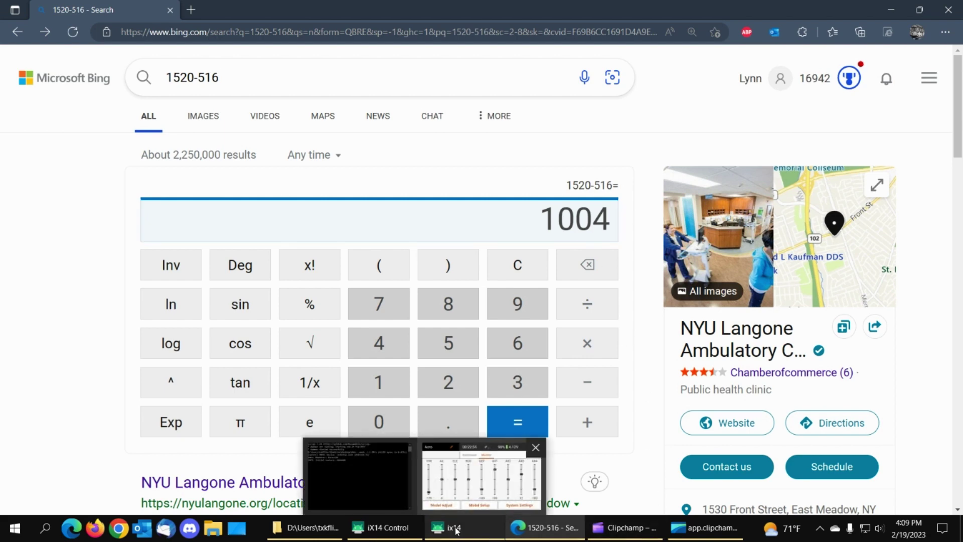
Step: Check the iX14 monitor shows throttle at 100, then return to the Bing calculator
click(454, 529)
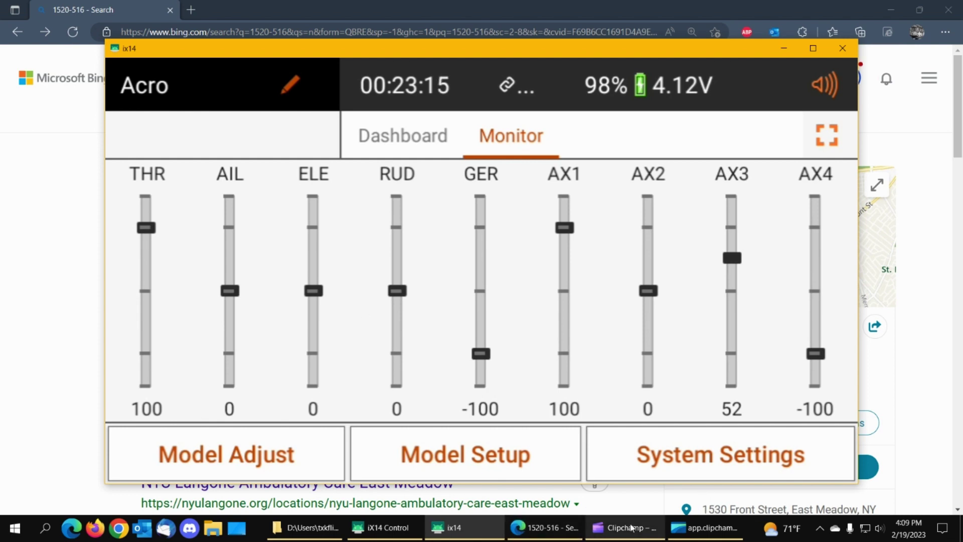
click(540, 530)
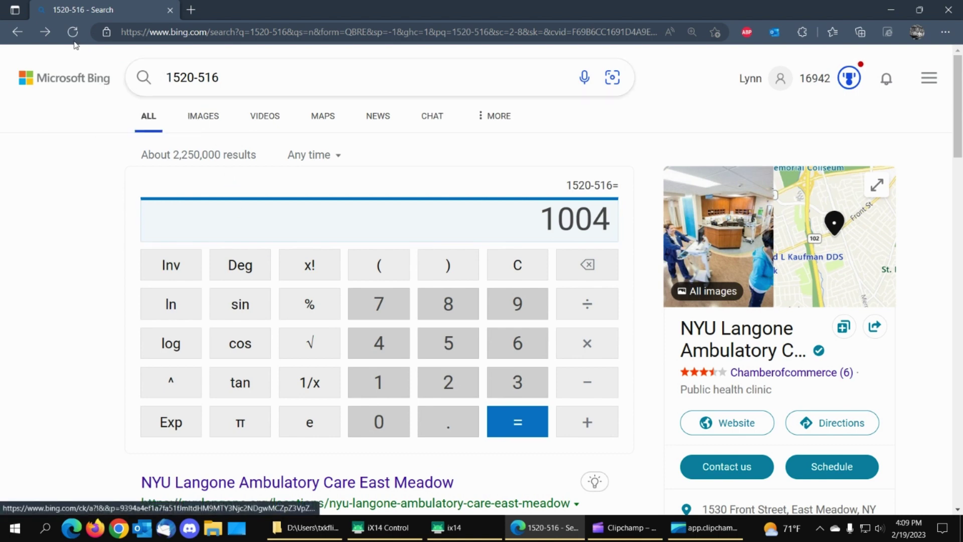
Step: Step between the 1520-516 and 1520+400 results, ending on 1520+400 = 1920
click(46, 31)
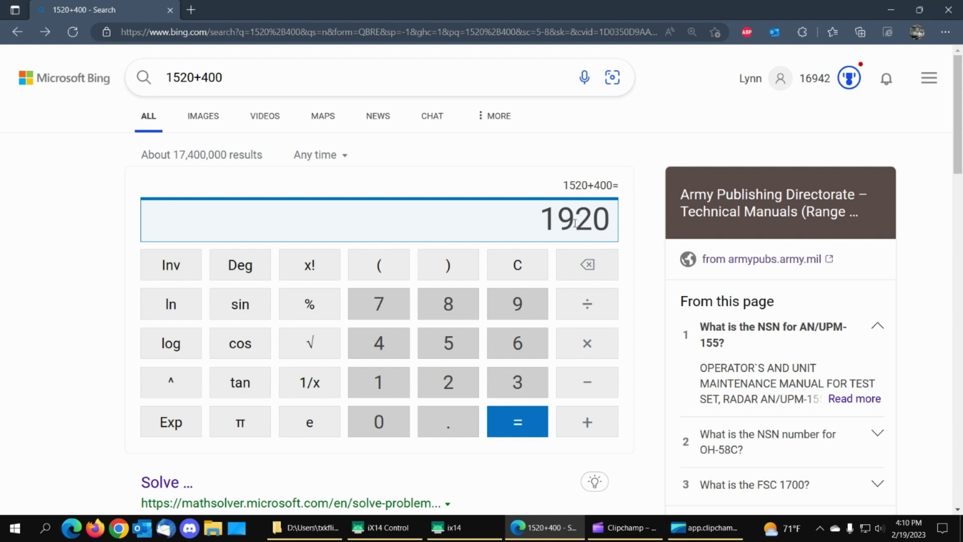
click(18, 33)
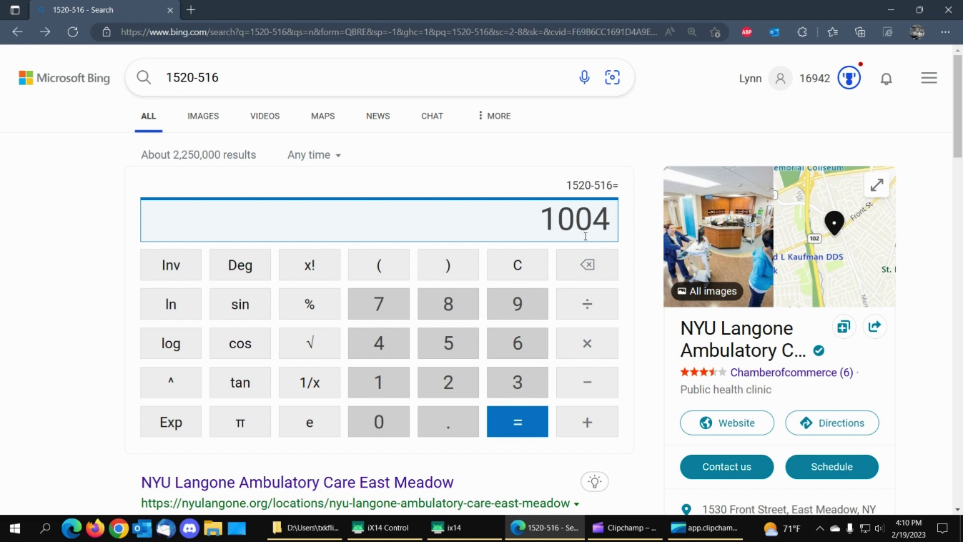
click(44, 31)
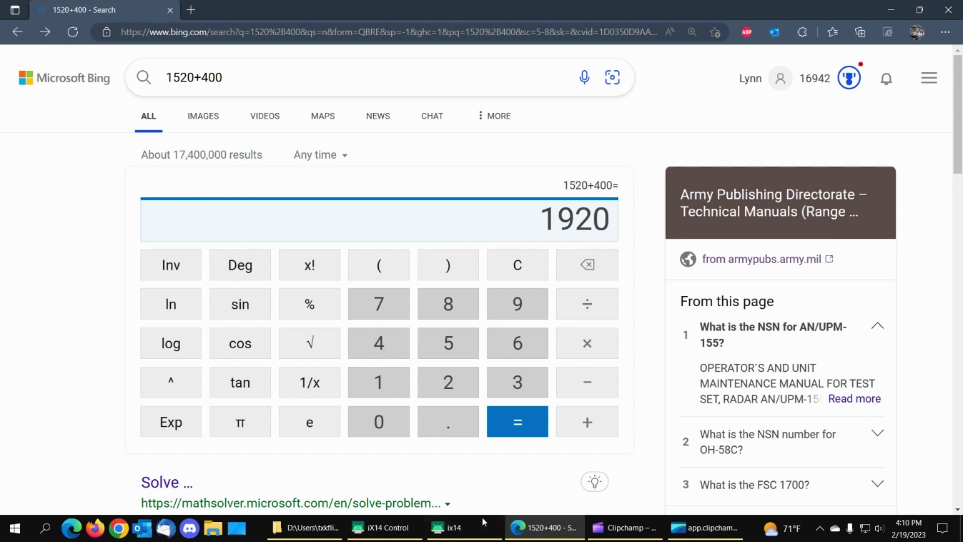
Step: Return to the iX14 Acro dashboard showing all four trims at 0
click(462, 529)
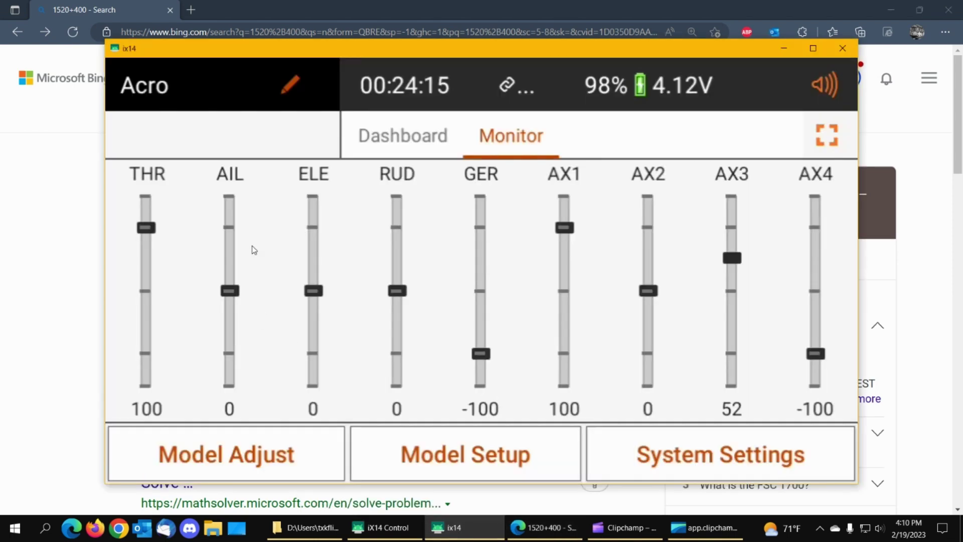
click(398, 143)
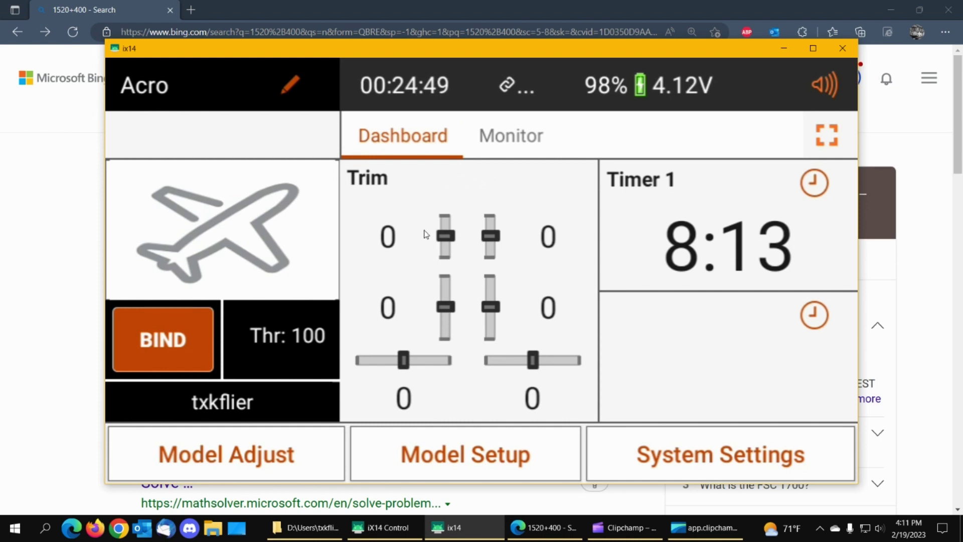
Step: Go to Model Adjust > Servo Setup > Travel and select the Throttle Low value
click(243, 455)
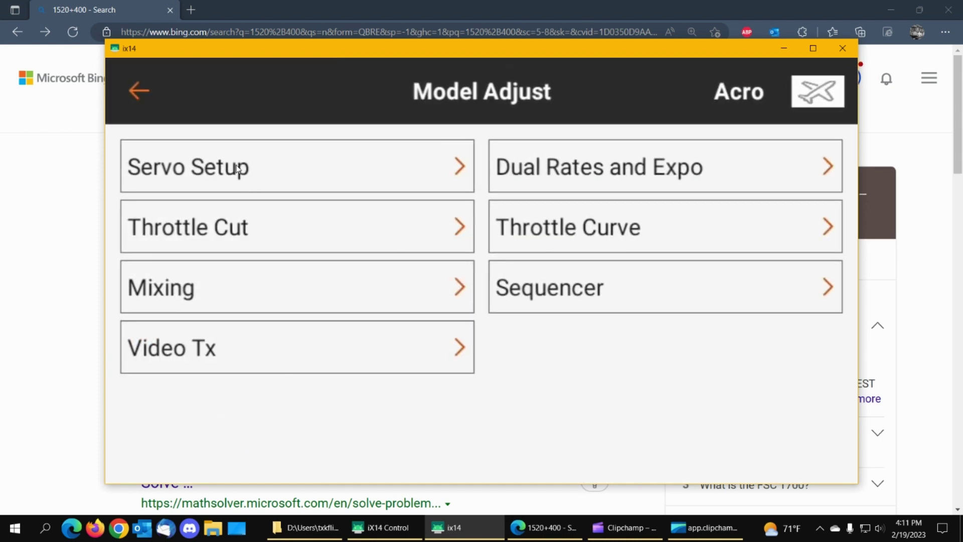
click(237, 170)
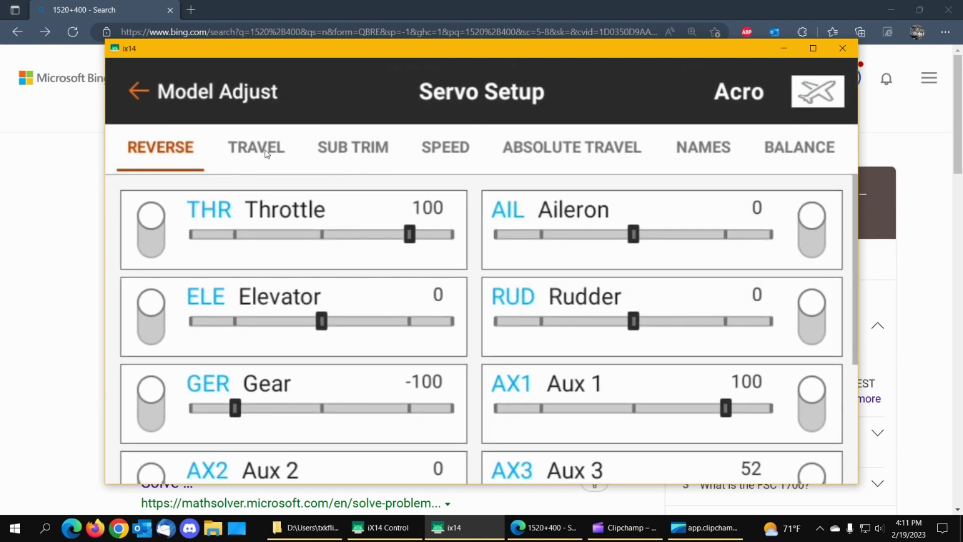
click(237, 147)
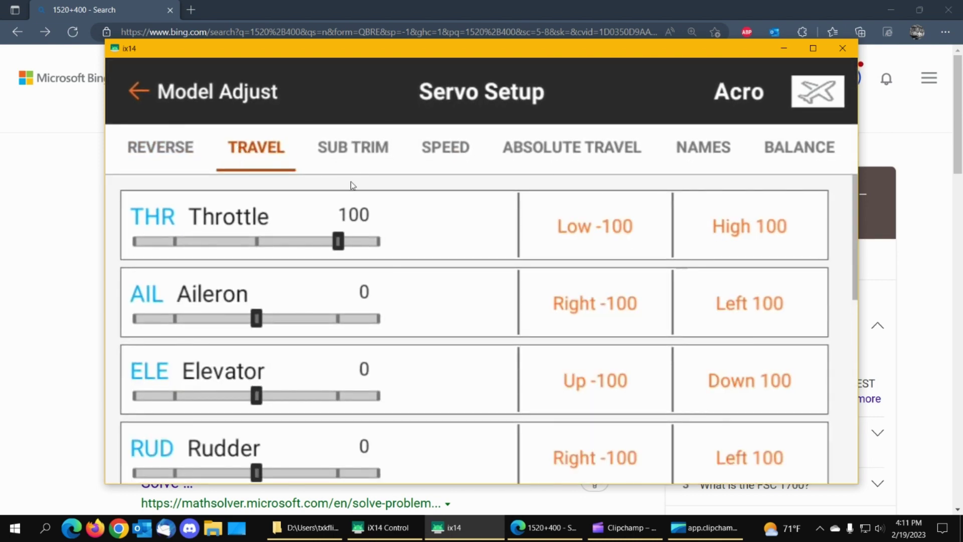
click(612, 230)
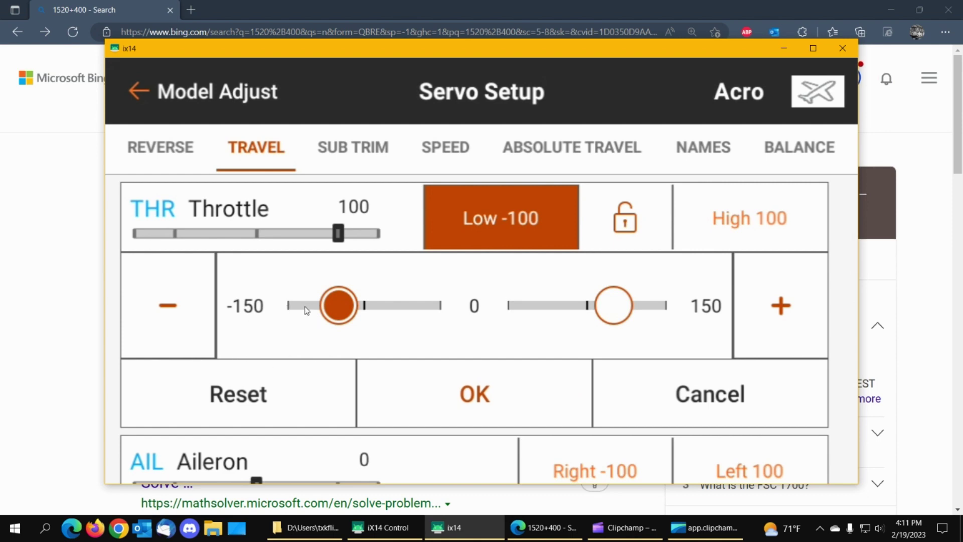
Step: Extend the throttle Low travel from -100 to -125
click(170, 305)
click(169, 305)
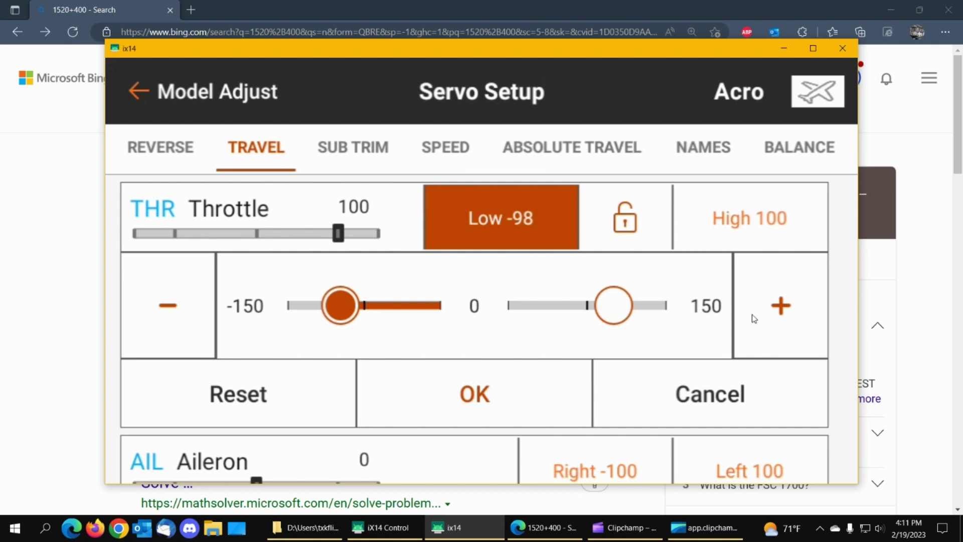
click(786, 310)
click(785, 310)
click(785, 309)
click(786, 310)
click(785, 311)
click(785, 310)
click(786, 310)
click(785, 310)
click(786, 310)
click(786, 311)
click(785, 310)
click(786, 311)
click(786, 310)
click(786, 309)
click(785, 310)
click(786, 310)
click(785, 310)
click(785, 310)
click(786, 309)
click(786, 311)
click(786, 310)
click(785, 309)
click(786, 311)
click(785, 310)
click(785, 310)
click(786, 310)
click(785, 310)
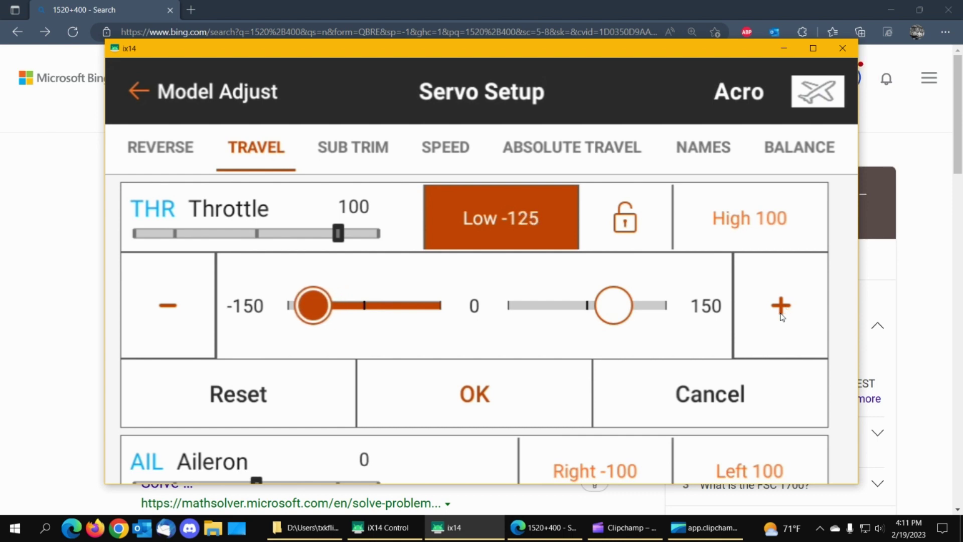
Step: Confirm throttle Low -125, then raise throttle High travel from 100 to 125 and confirm
click(461, 406)
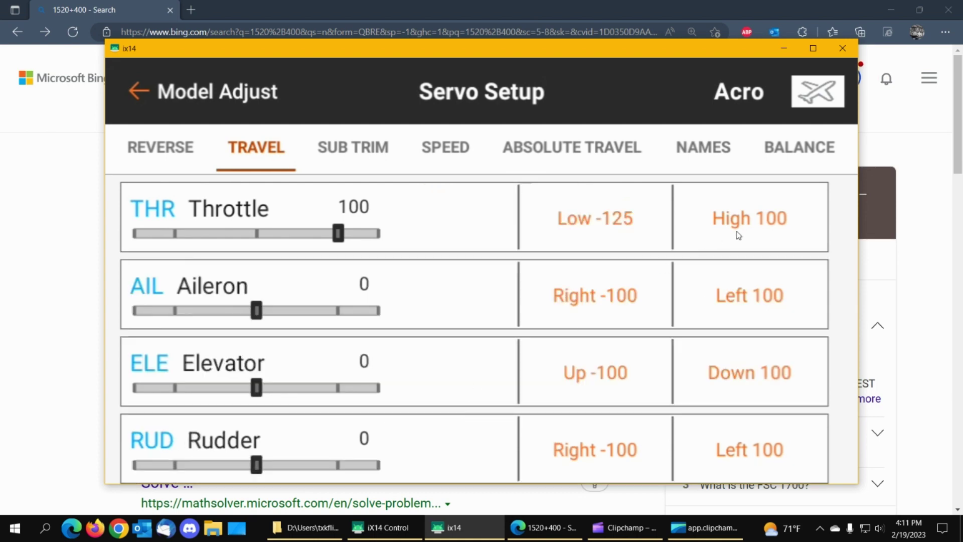
click(752, 226)
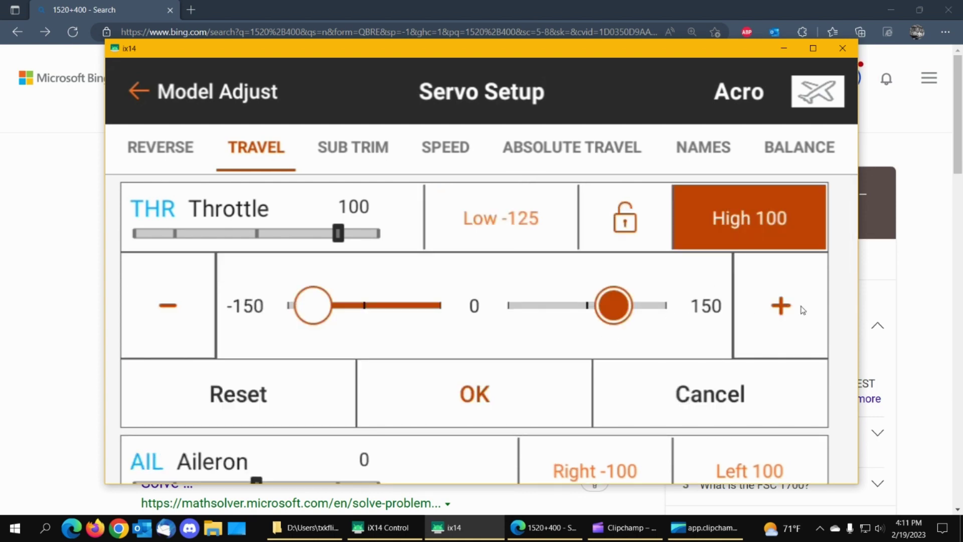
click(783, 308)
click(783, 309)
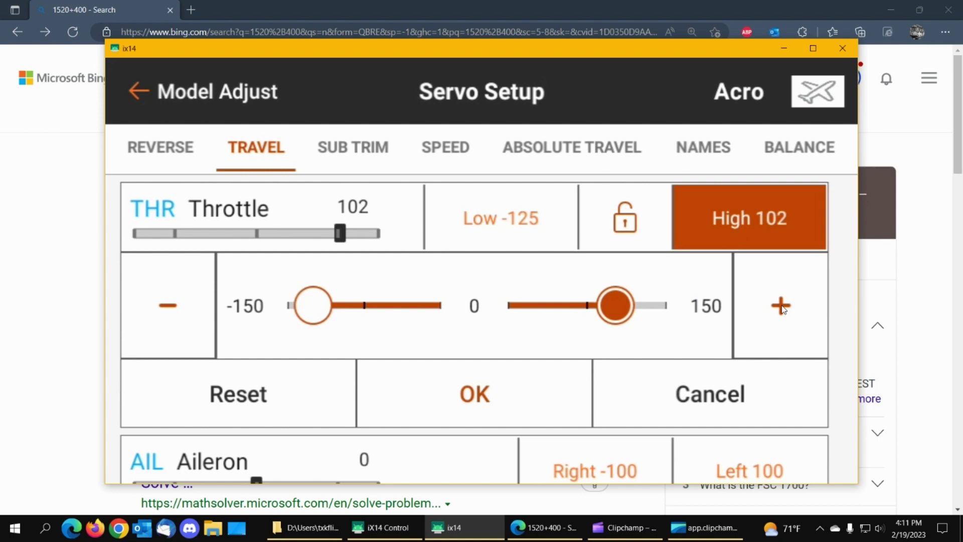
click(783, 309)
click(784, 308)
click(783, 308)
click(783, 309)
click(783, 309)
click(783, 309)
click(782, 309)
click(782, 309)
click(783, 309)
click(783, 309)
double_click(783, 309)
click(784, 309)
click(782, 308)
click(784, 309)
click(783, 308)
click(783, 308)
click(783, 309)
click(783, 308)
click(784, 309)
click(784, 308)
click(783, 309)
click(783, 308)
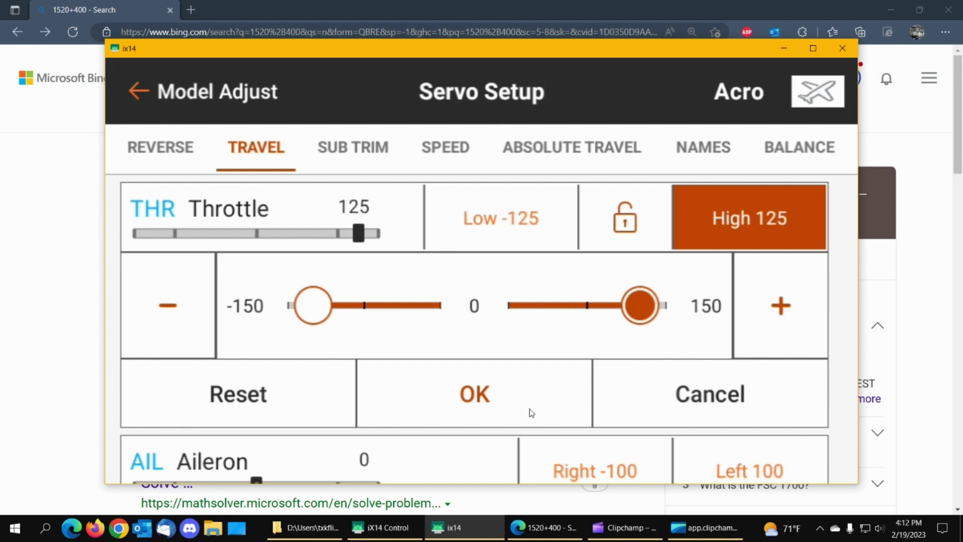
click(485, 396)
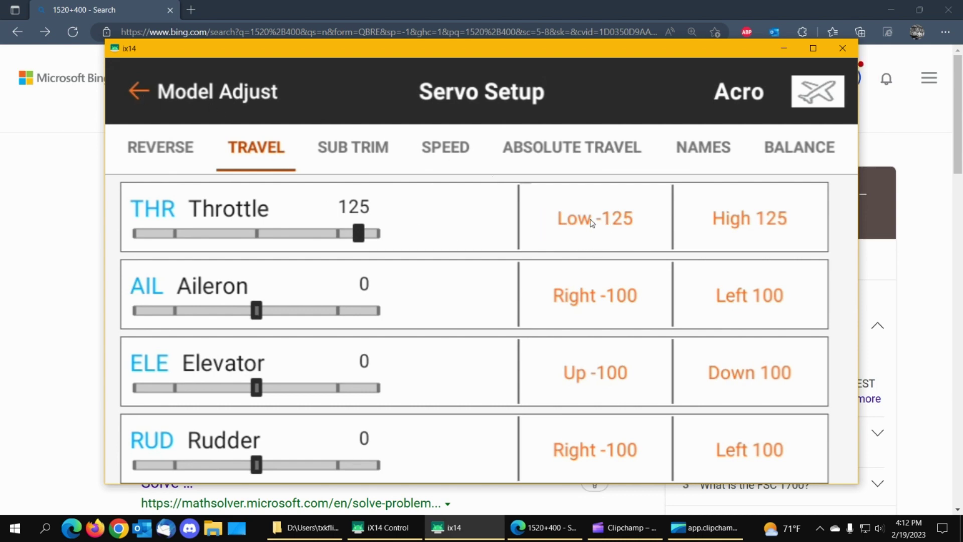
Step: Back out to the dashboard, check throttle reads 125 on the monitor, then return to the dashboard
click(141, 94)
click(140, 95)
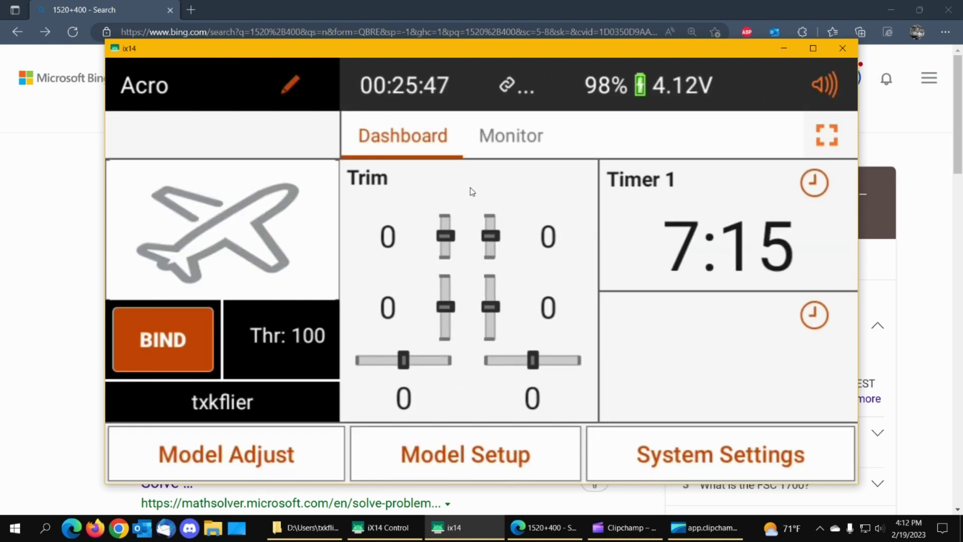
click(510, 136)
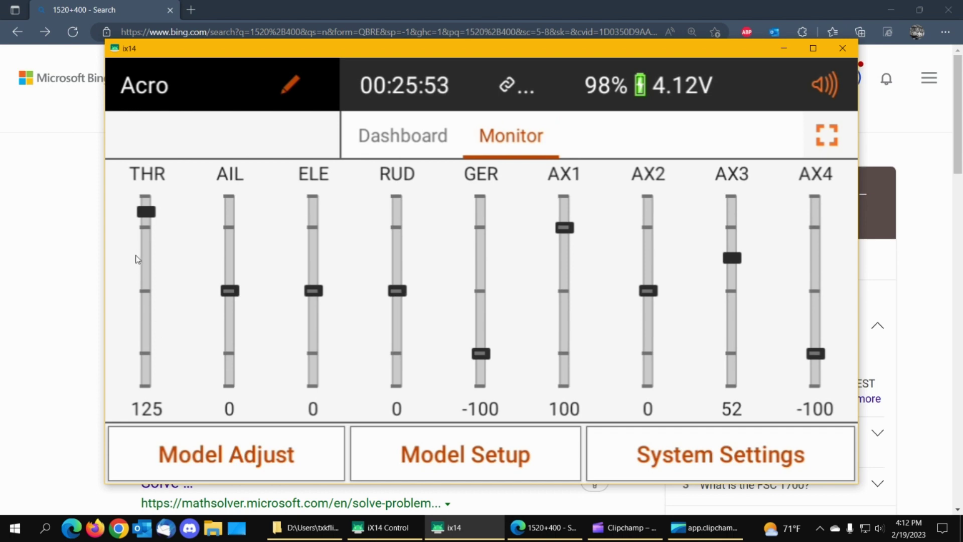
click(389, 147)
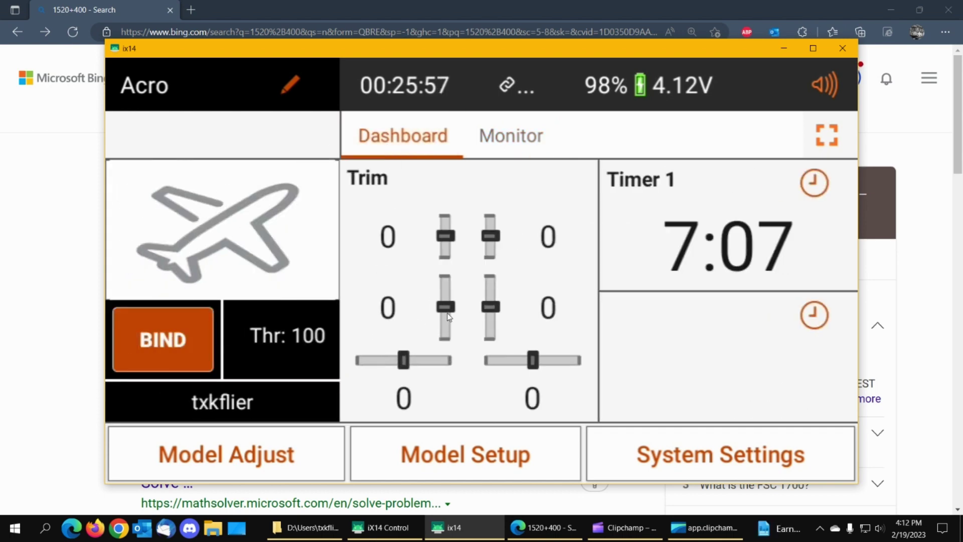
Step: Step forward through Bing searches to 1520+500 = 2020, then bring back the iX14 dashboard
click(535, 528)
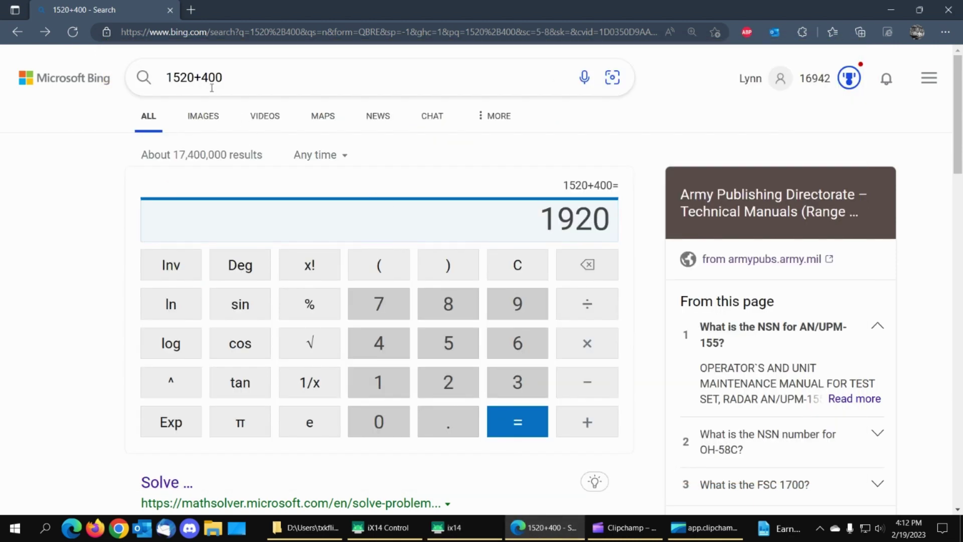
click(45, 33)
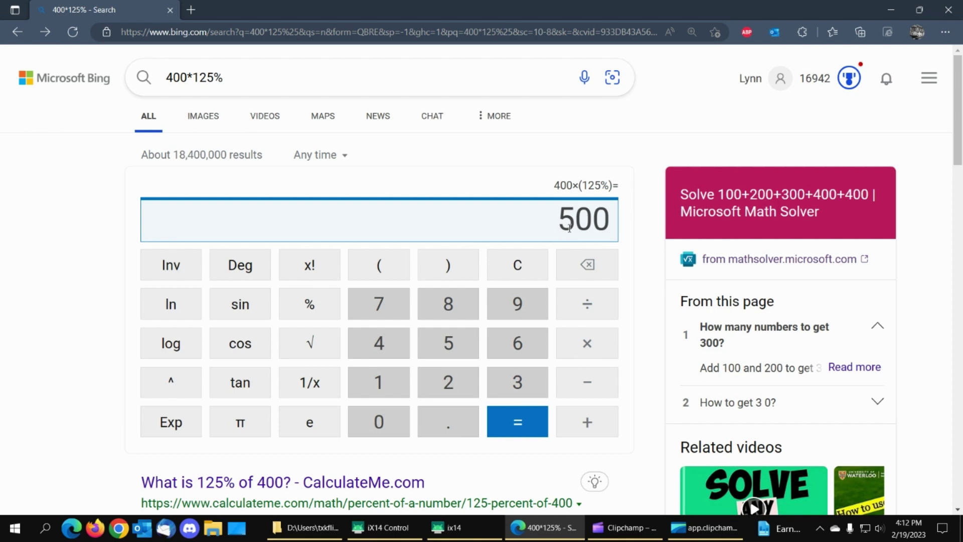
click(44, 30)
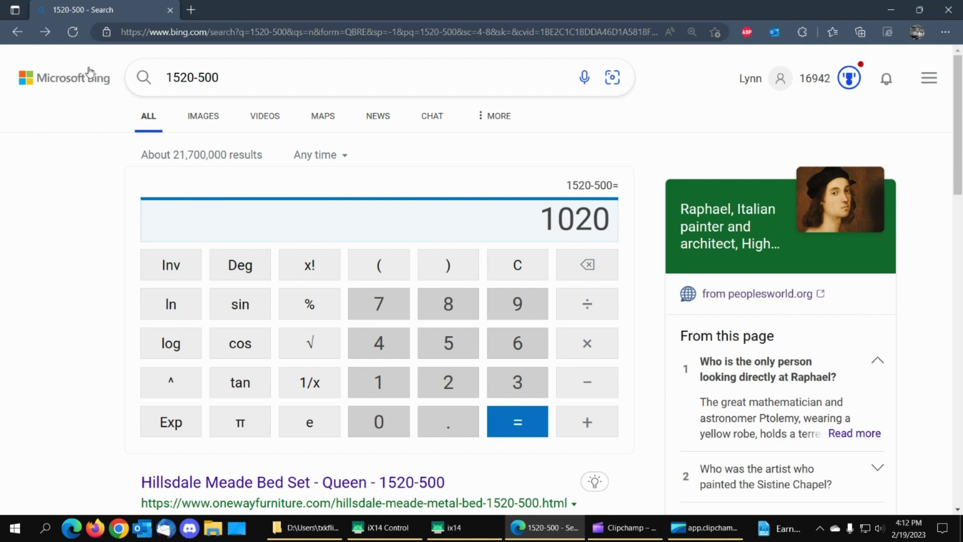
click(45, 33)
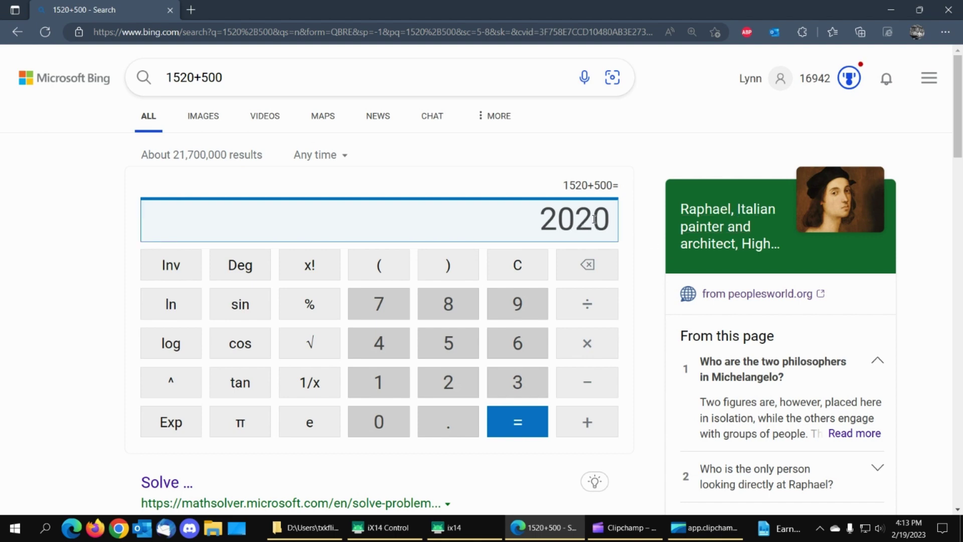
click(457, 529)
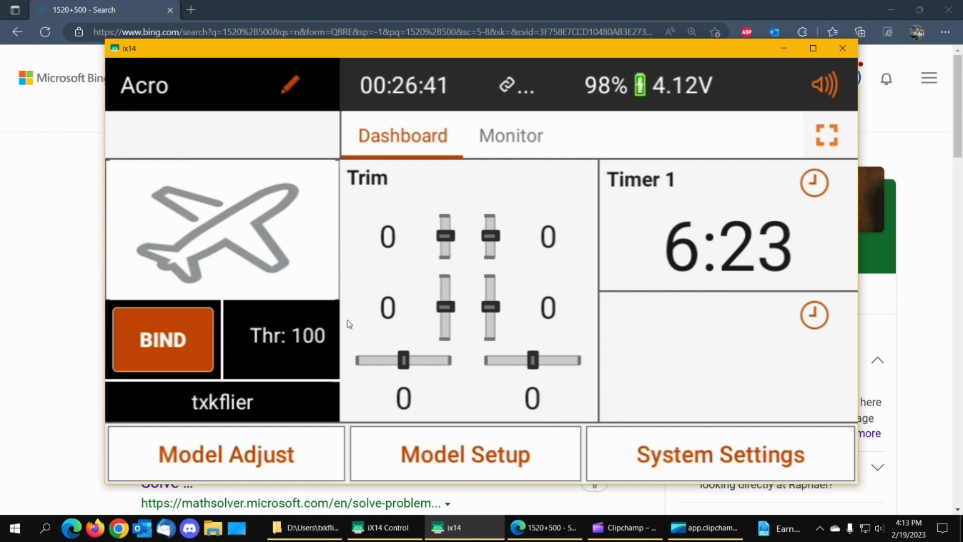
click(256, 464)
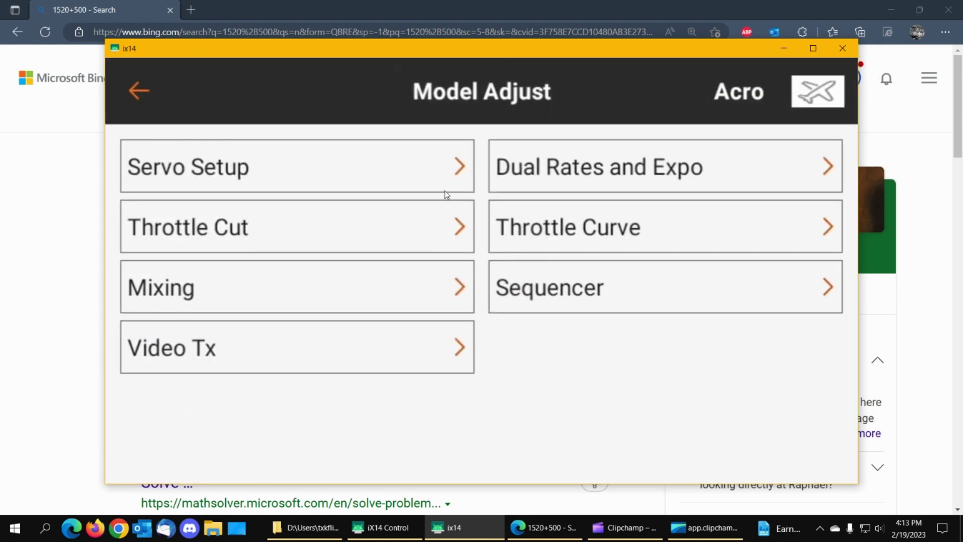
click(346, 173)
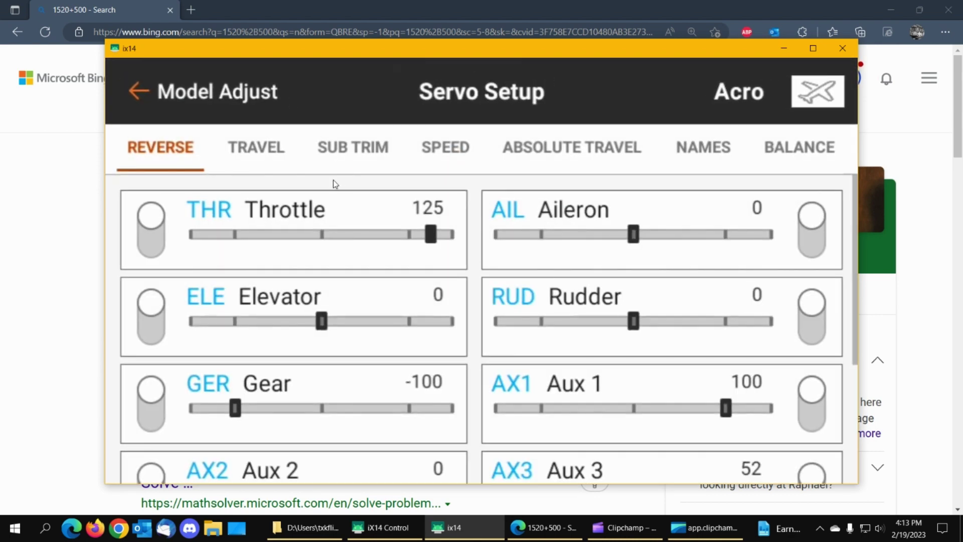
click(274, 146)
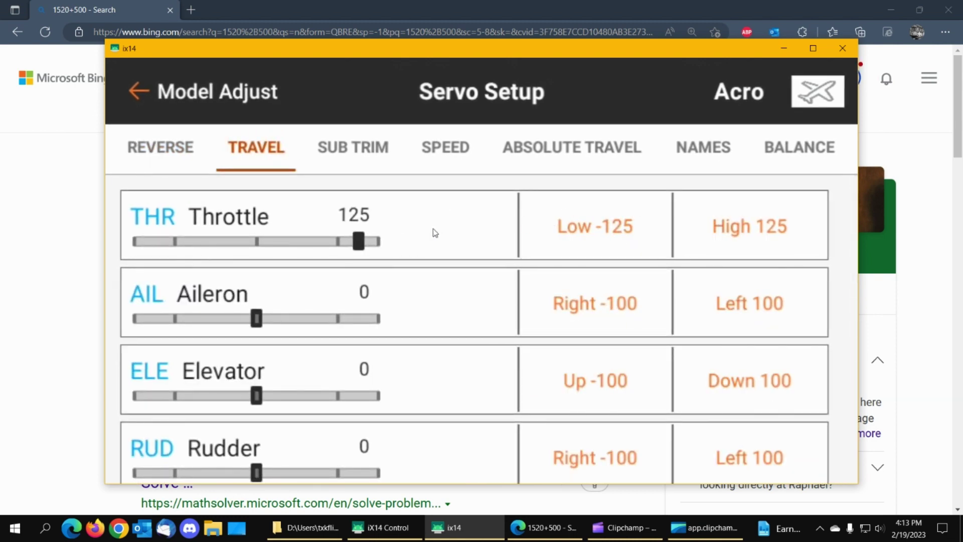
click(136, 90)
click(136, 91)
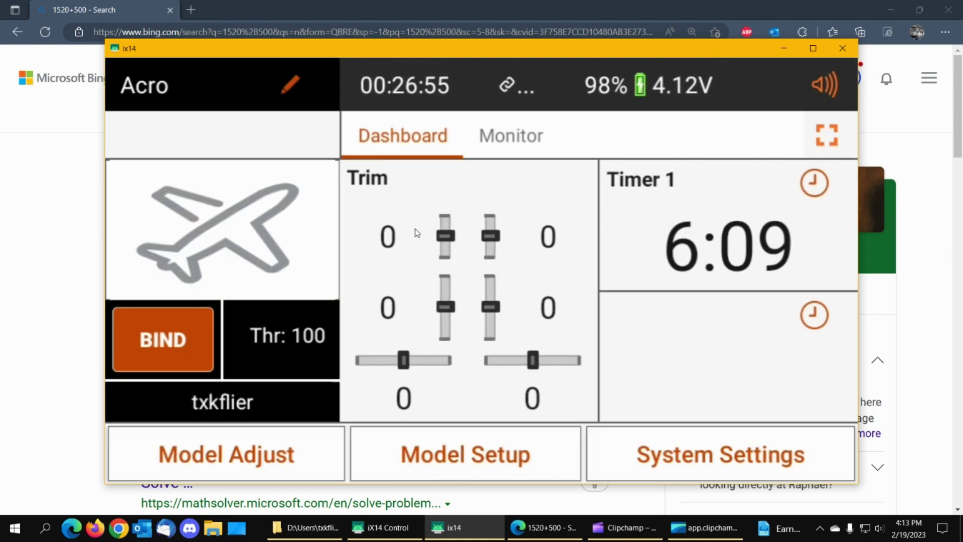